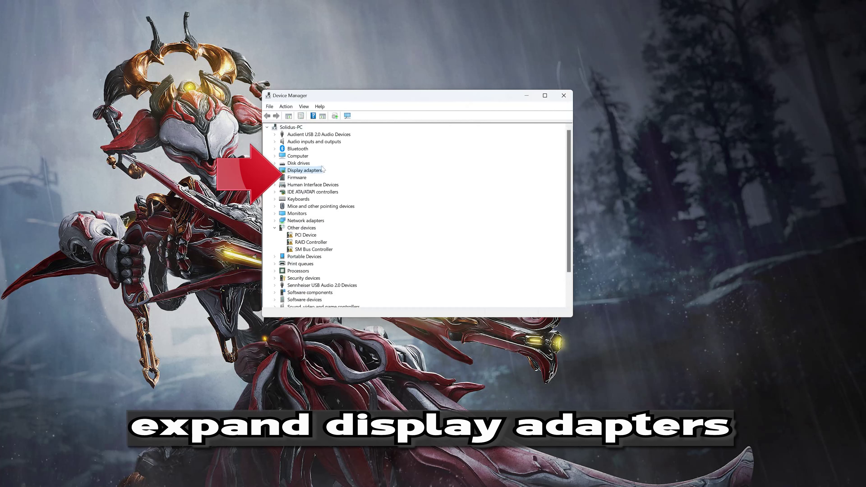
- Open the driver properties of the NVIDIA GeForce RTX 4090 display adapter
click(275, 171)
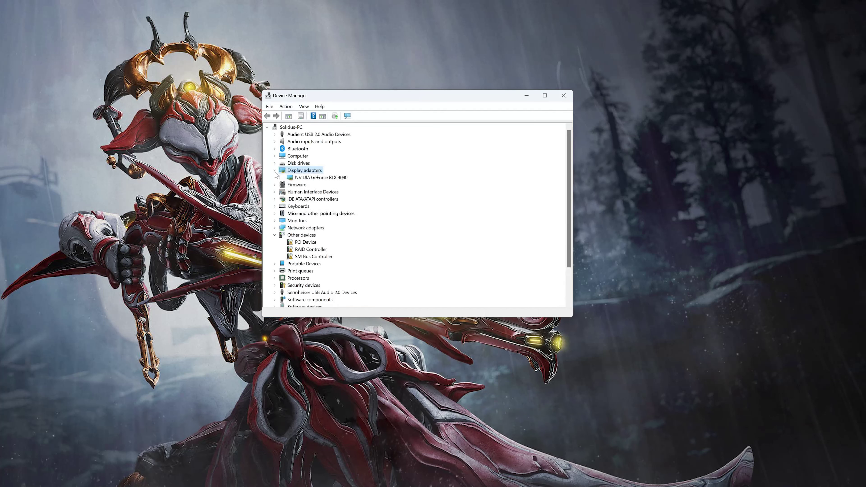
click(304, 179)
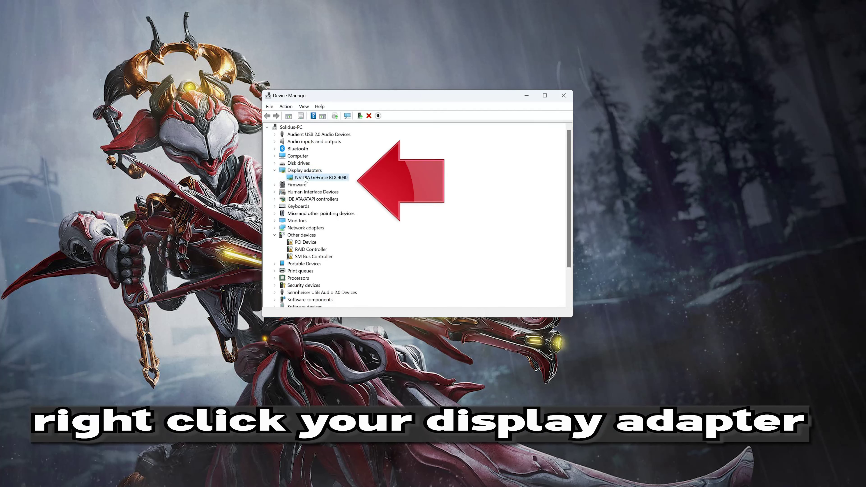
right_click(305, 179)
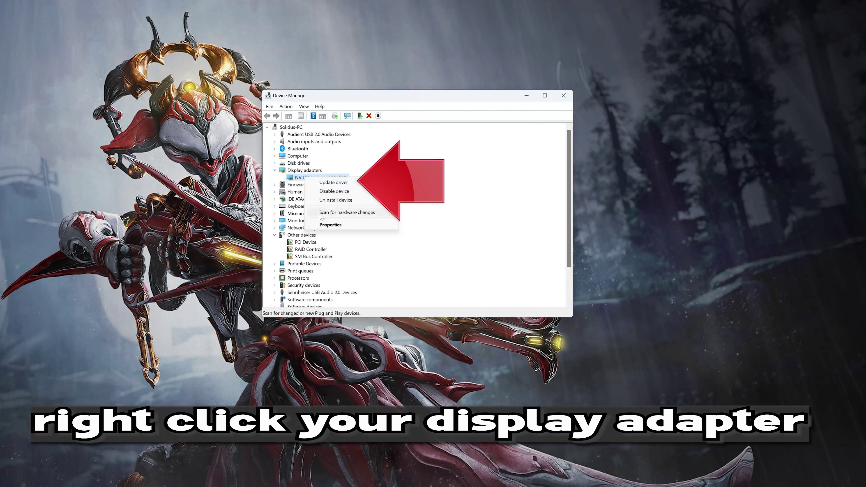
click(372, 224)
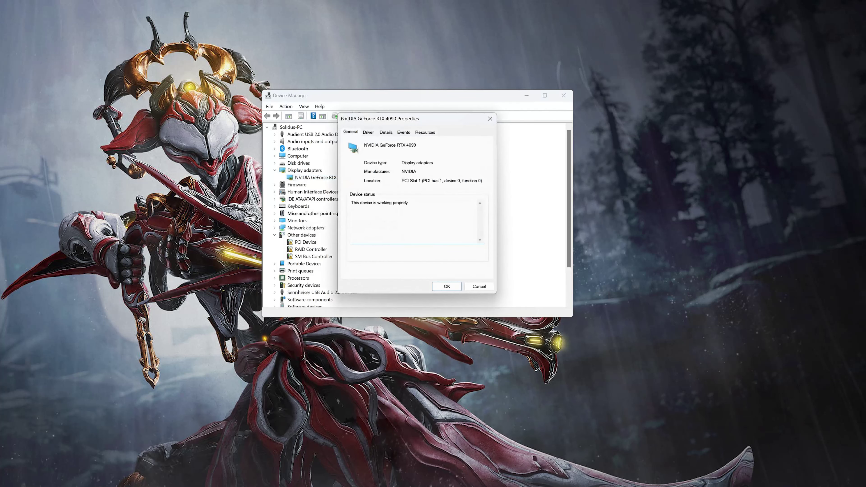
click(368, 133)
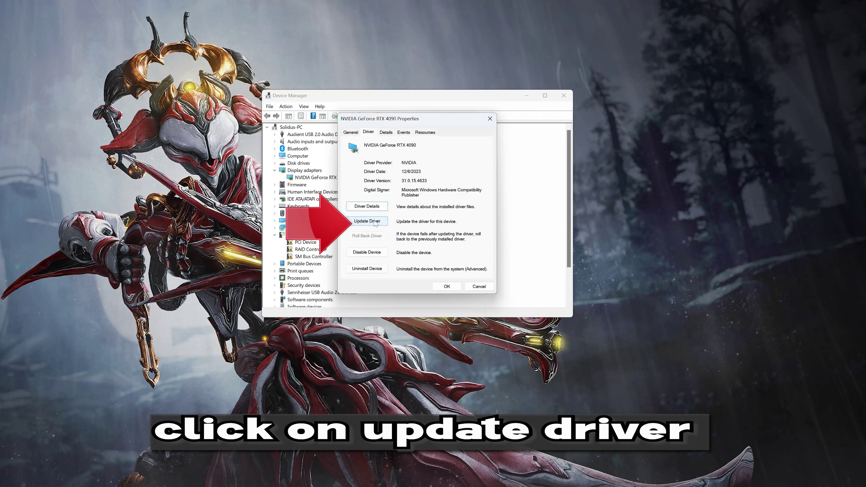
- Search automatically for an updated graphics driver and check for further updates through Windows Update
click(362, 222)
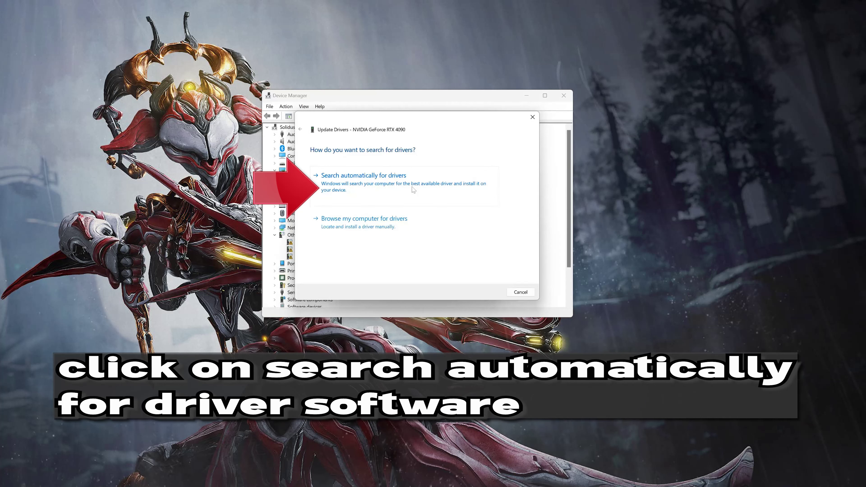
click(413, 189)
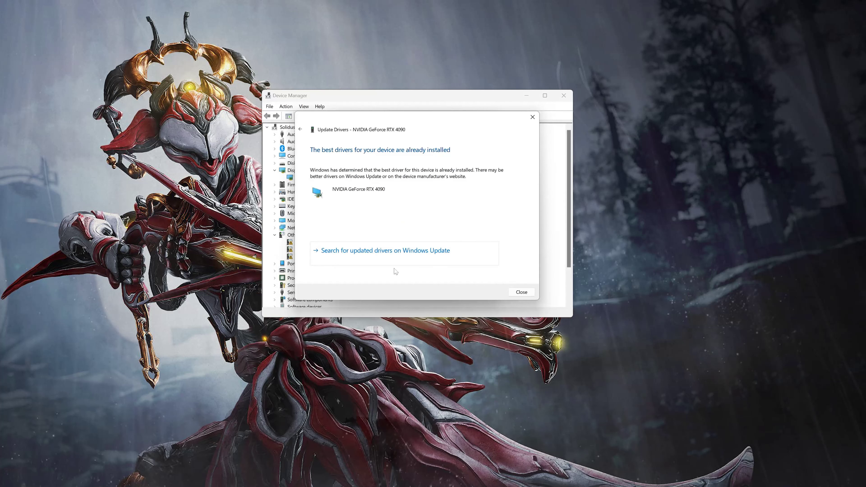
click(406, 252)
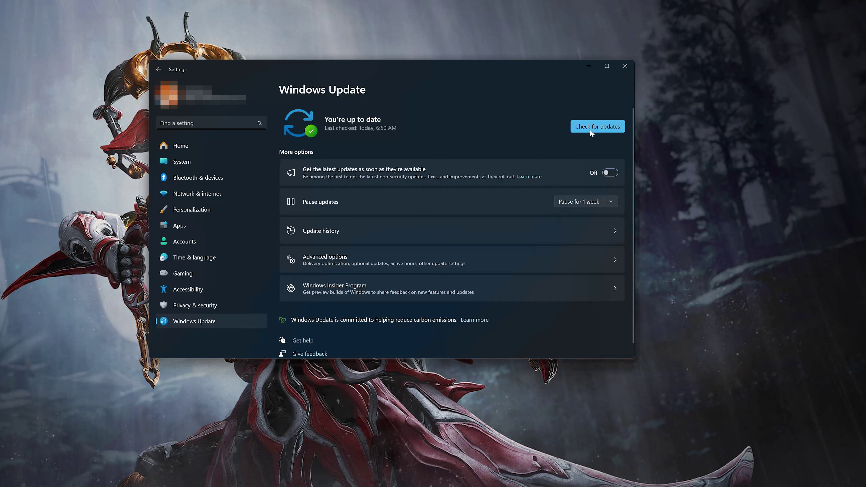
click(597, 129)
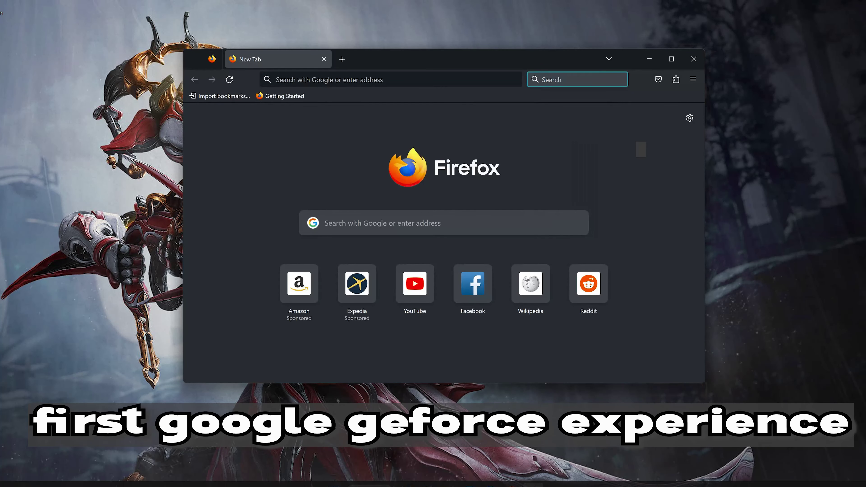
- Search the web in Firefox for "geforce experience" and open NVIDIA's Update Drivers & Optimal Playable Settings result
text(geforce)
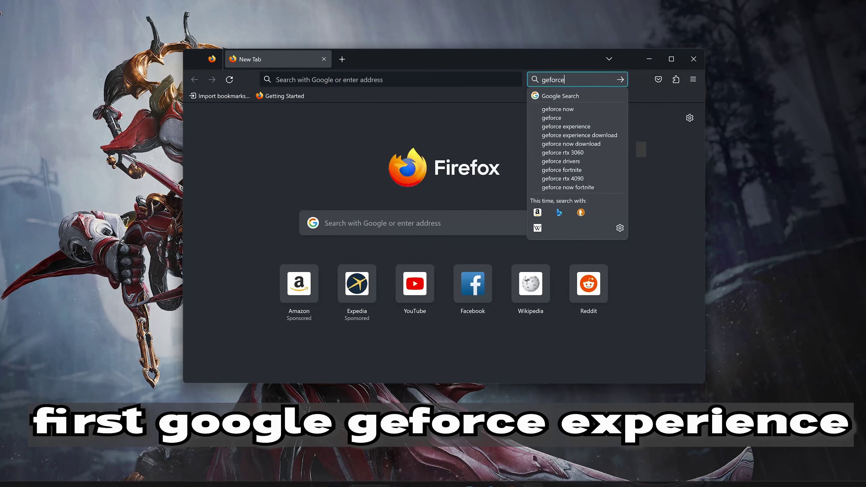
text( experience)
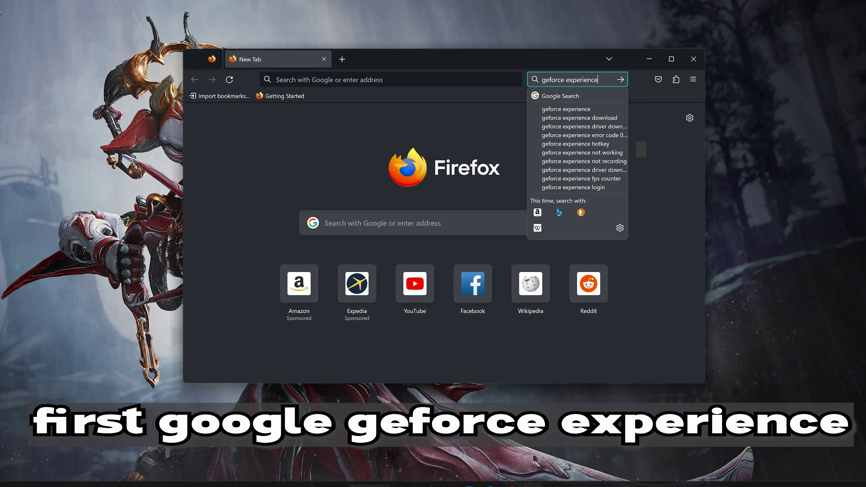
click(573, 94)
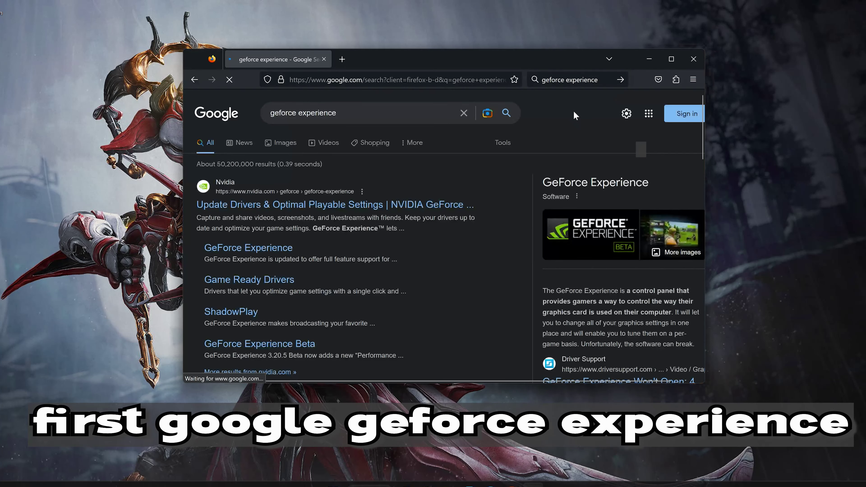
scroll(551, 131, down, 2)
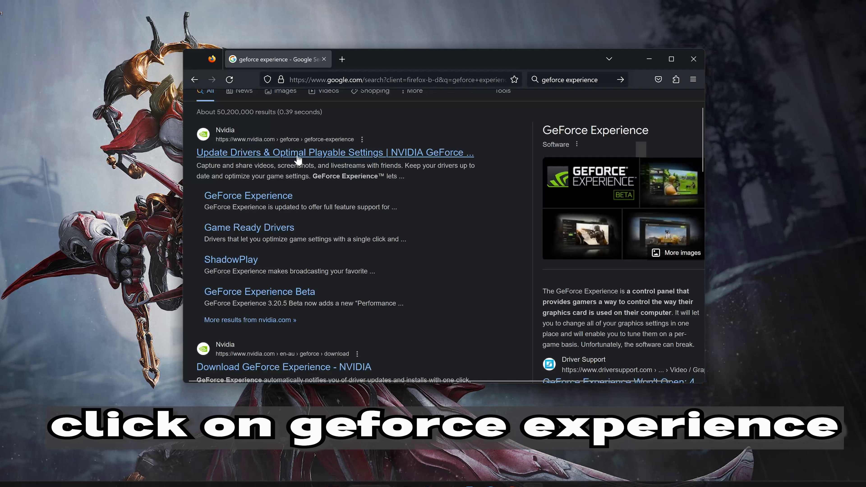
click(323, 156)
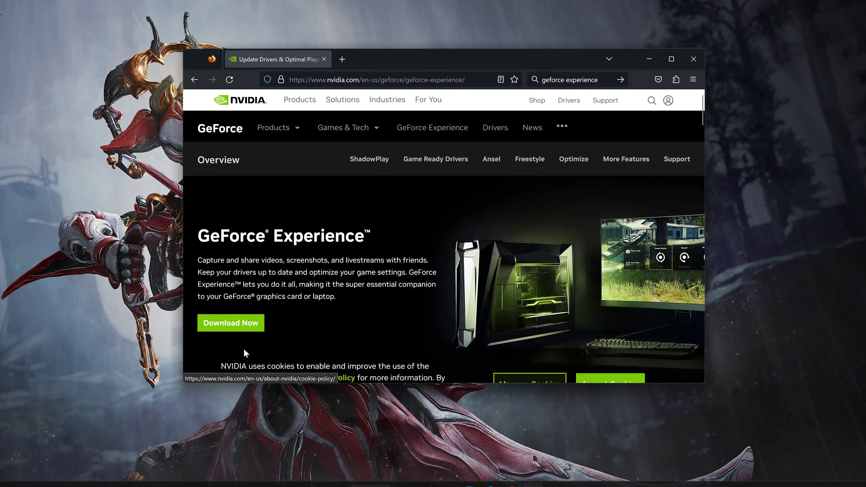
- Download the GeForce Experience installer from the NVIDIA page and allow NVIDIA Package Launcher to make changes to the device
click(583, 348)
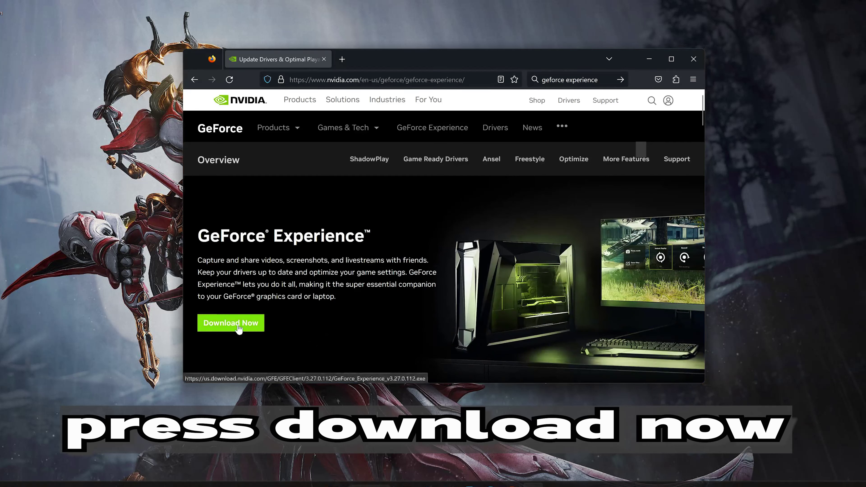
click(241, 327)
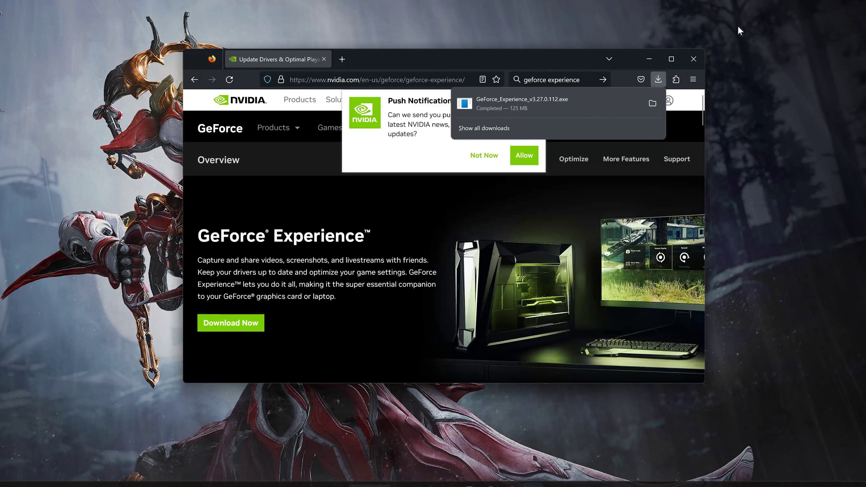
click(689, 65)
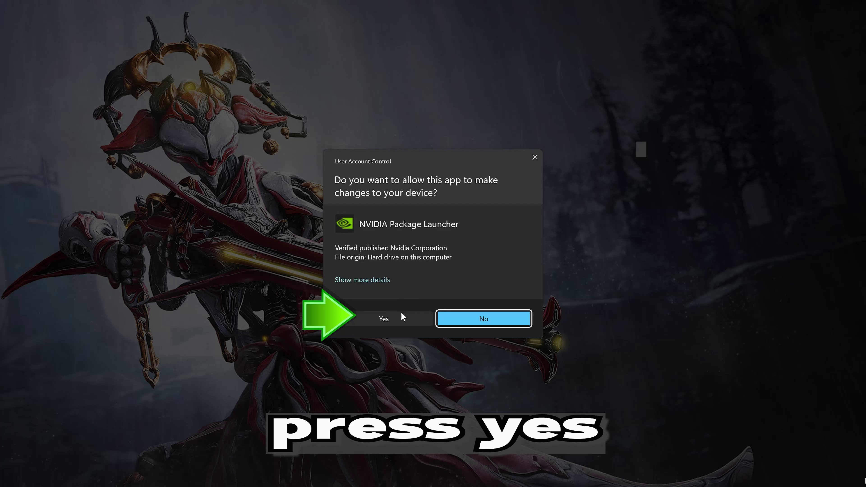
click(394, 317)
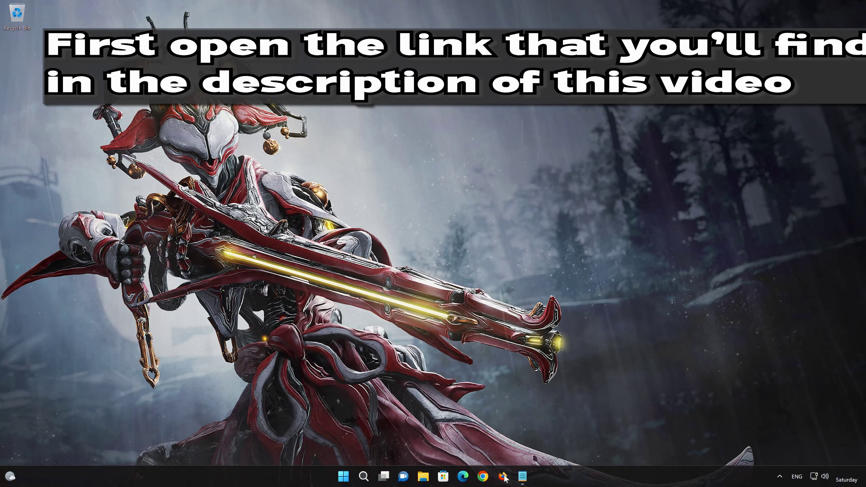
click(503, 477)
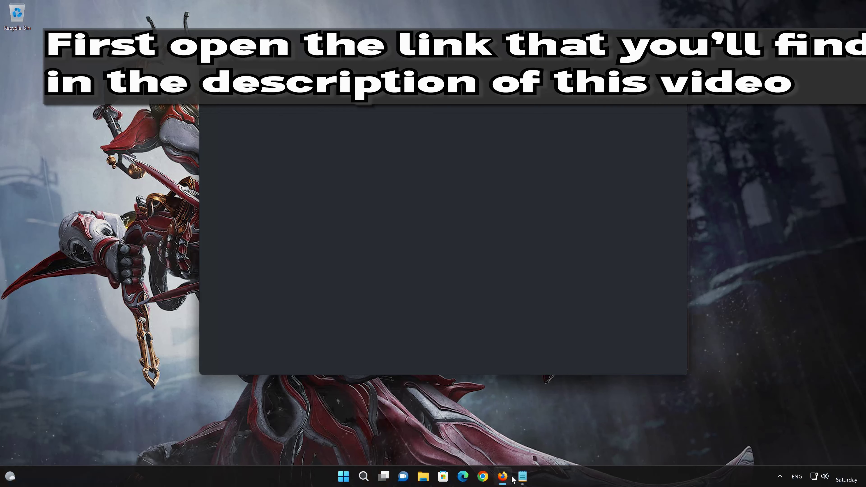
click(527, 479)
drag(574, 119, 269, 119)
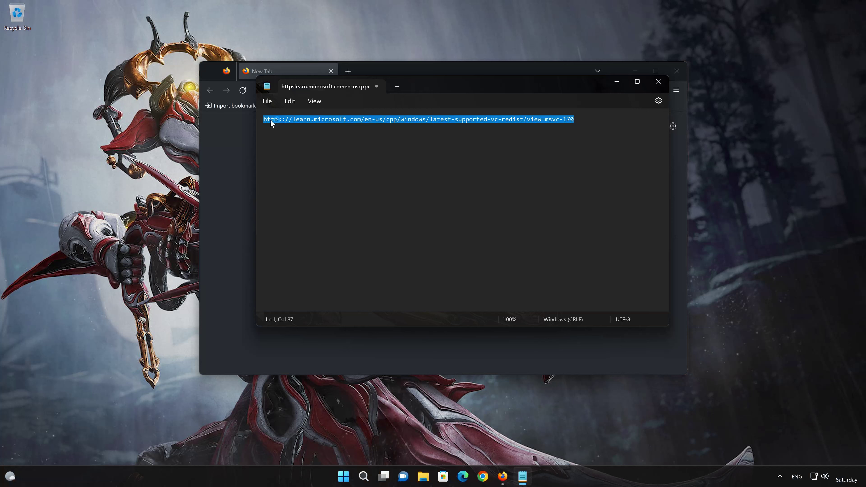
right_click(284, 120)
click(310, 167)
click(616, 82)
right_click(387, 91)
click(392, 170)
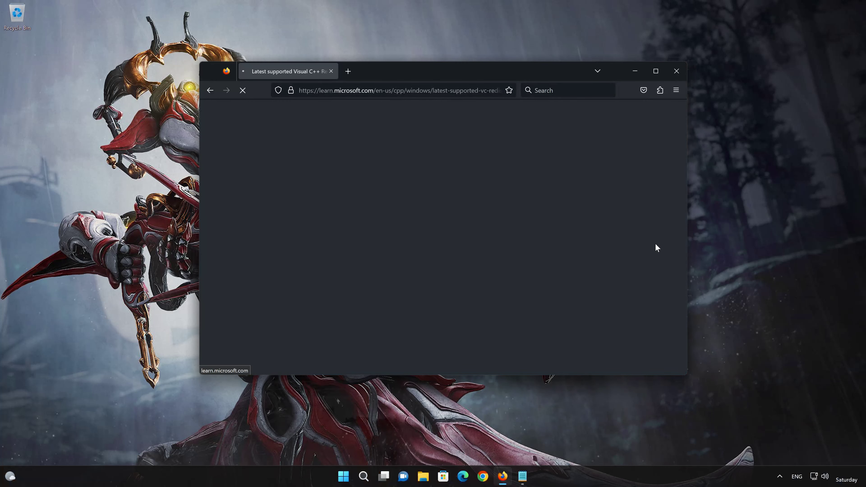
- Download the X86 and X64 Visual C++ Redistributable installers for Visual Studio 2015, 2017, 2019 and 2022, and close the browser
scroll(610, 278, down, 10)
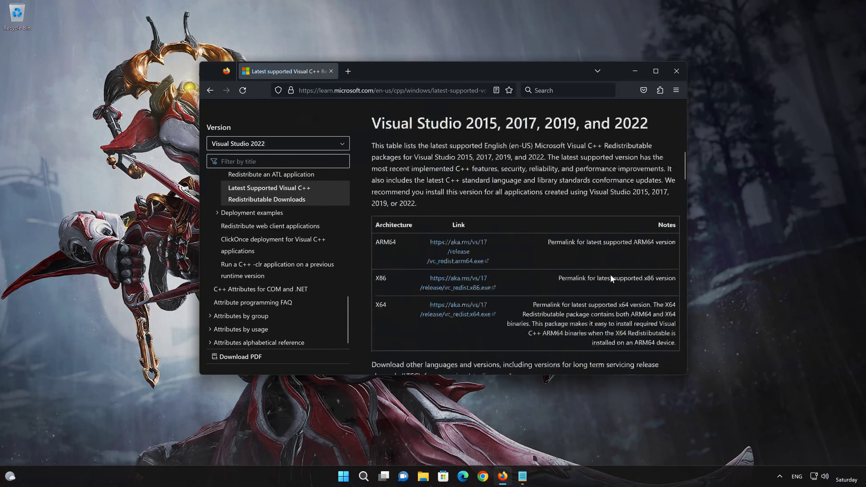
scroll(610, 278, down, 3)
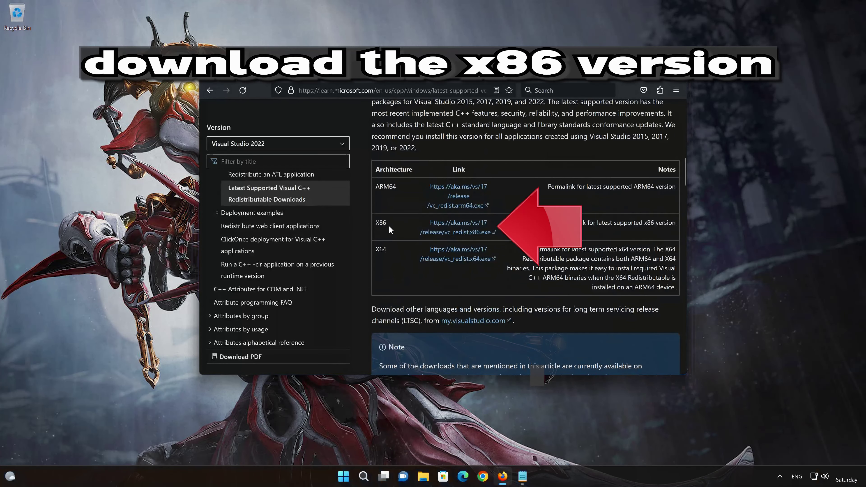
click(458, 232)
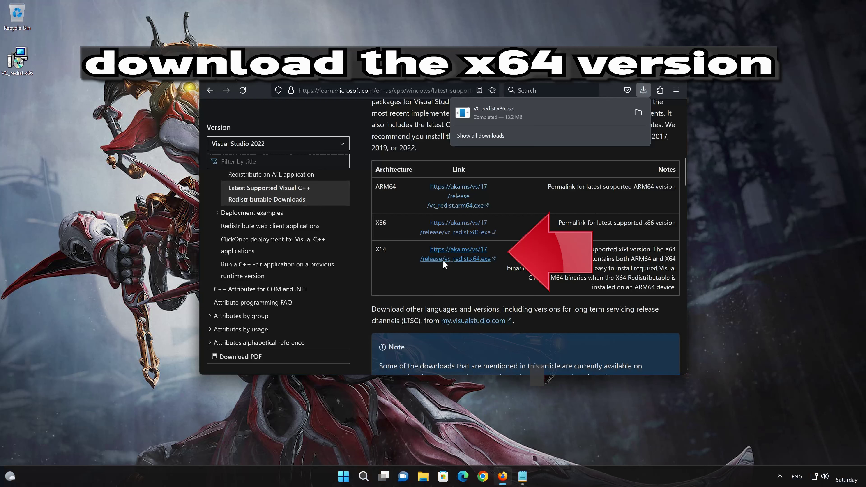
click(471, 260)
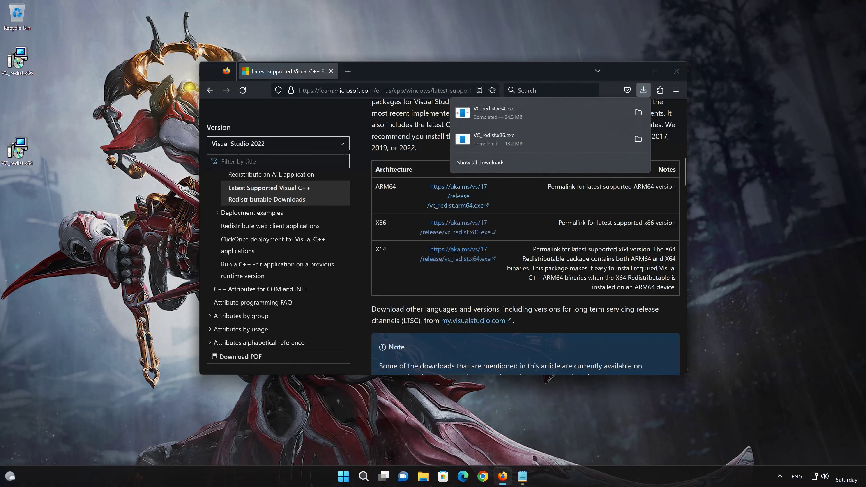
click(670, 74)
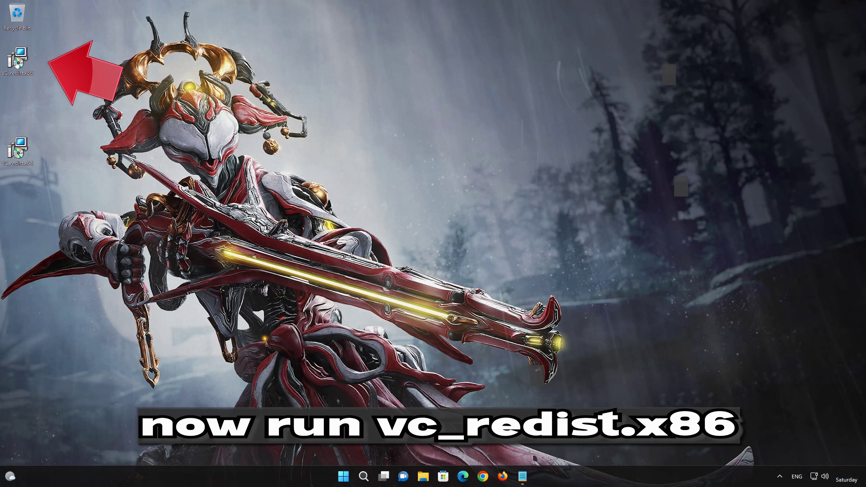
- Install the Microsoft Visual C++ 2015-2022 Redistributable (x86) with its license terms accepted, allowing device changes, and close the installer
double_click(17, 65)
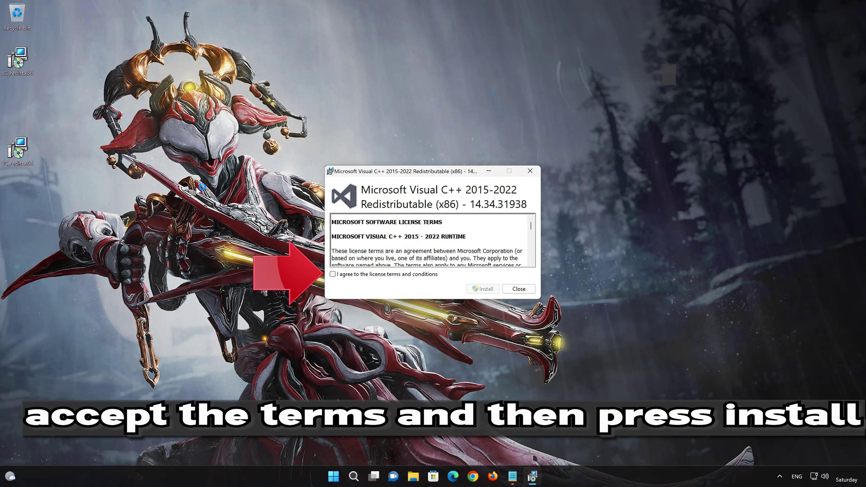
click(333, 274)
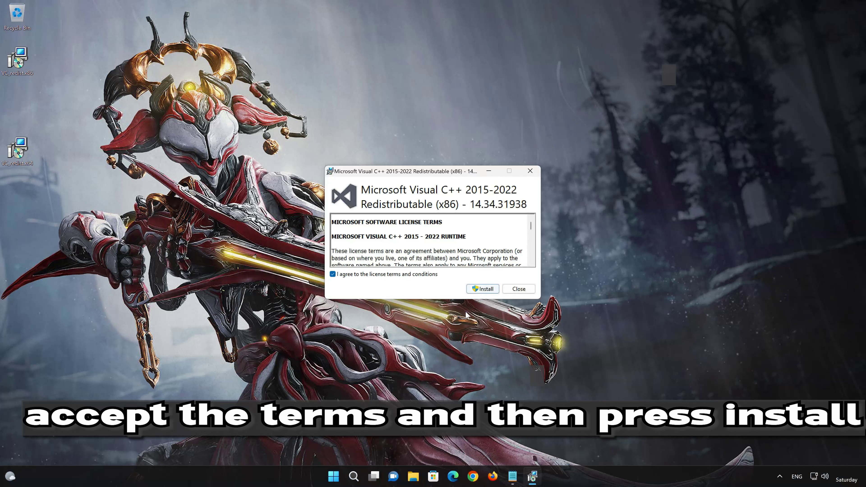
click(489, 290)
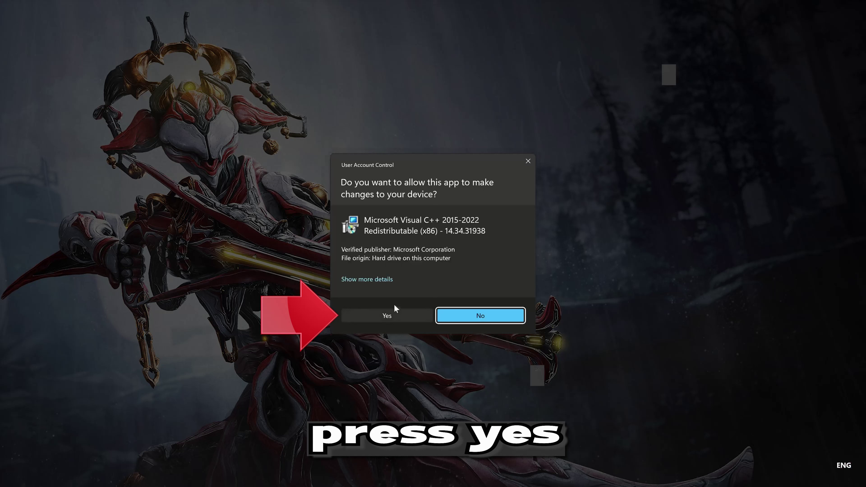
click(384, 319)
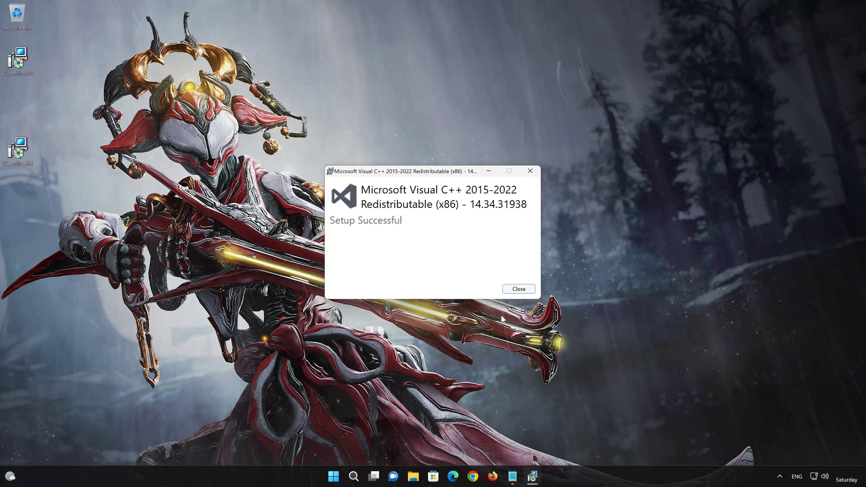
click(518, 288)
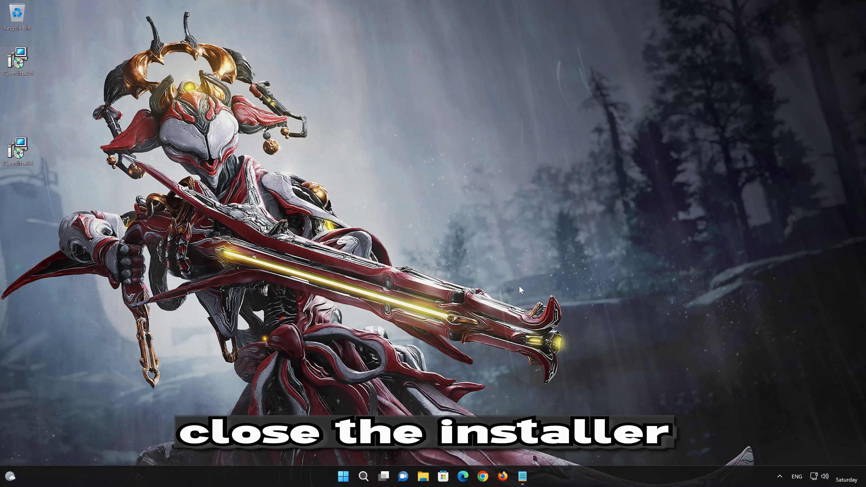
- Install the Microsoft Visual C++ 2015-2022 Redistributable (x64) with its license terms accepted, allowing device changes, and close the installer
double_click(16, 157)
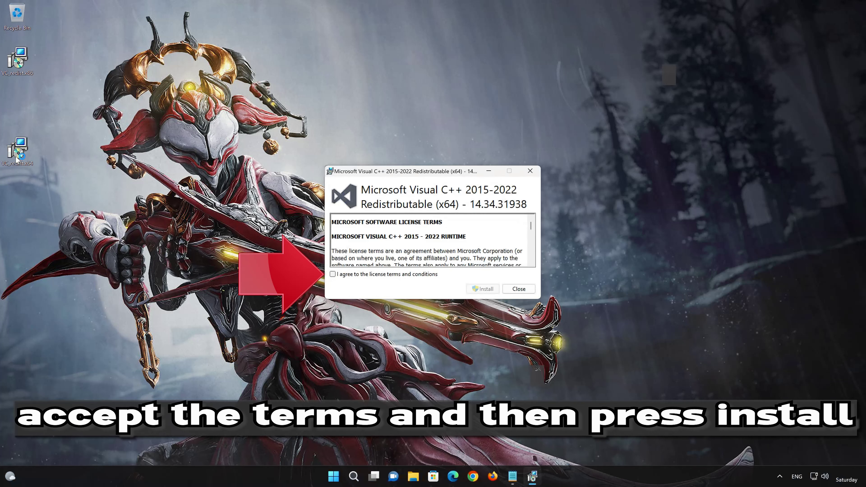
click(332, 274)
click(488, 287)
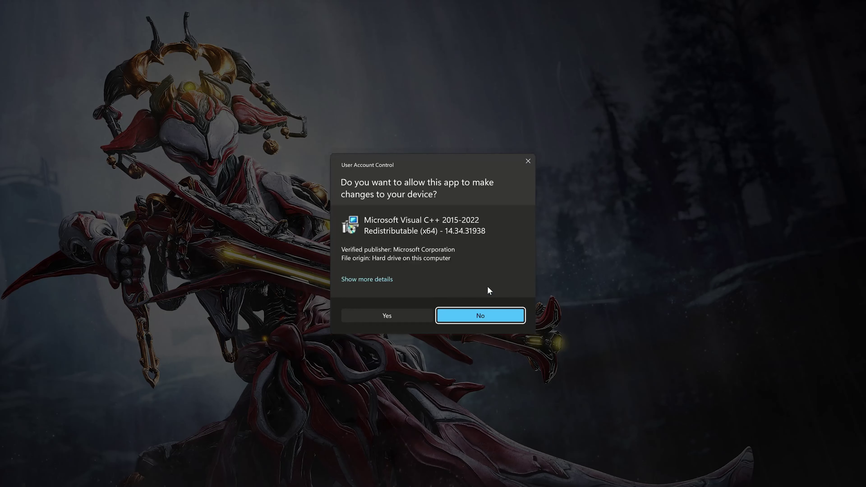
click(382, 316)
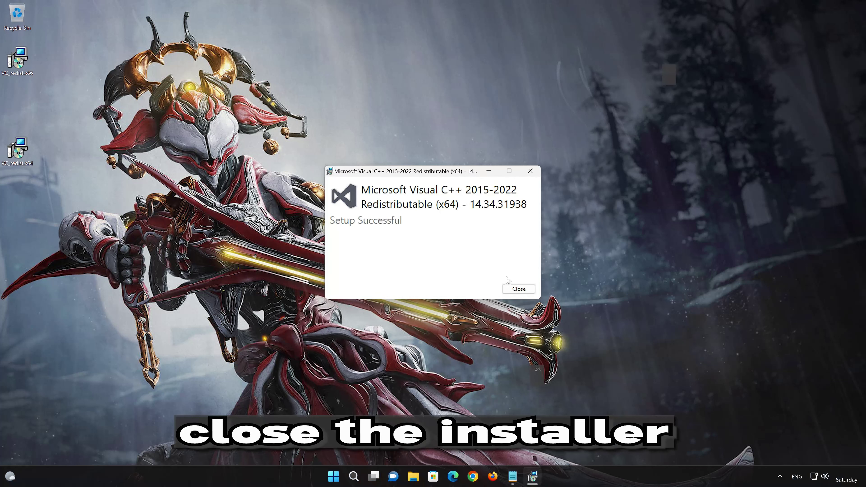
click(517, 289)
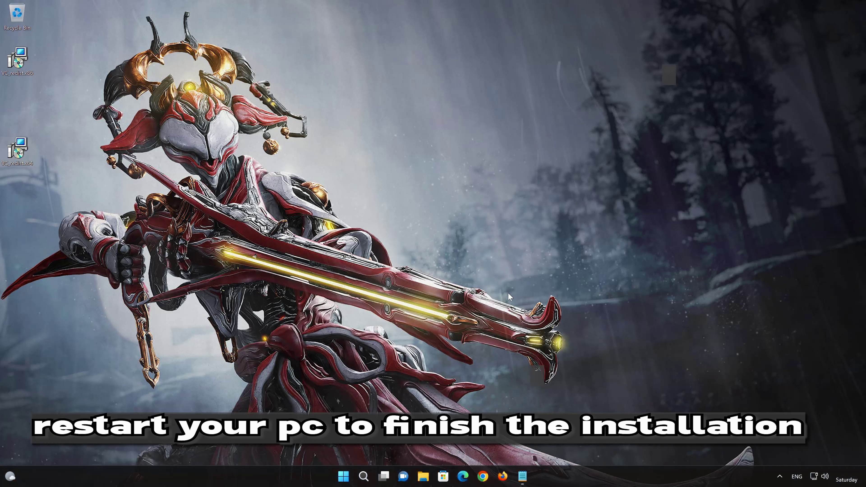
- Restart the PC, forcing the restart despite the open Notepad app
click(342, 475)
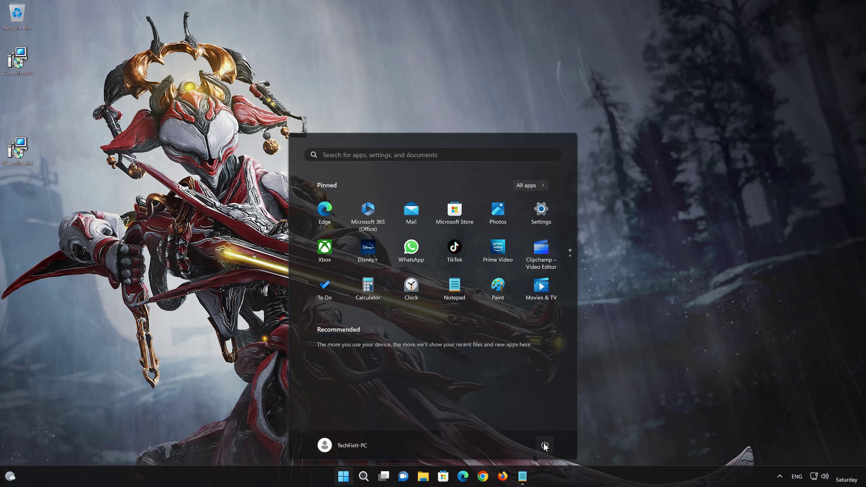
click(543, 444)
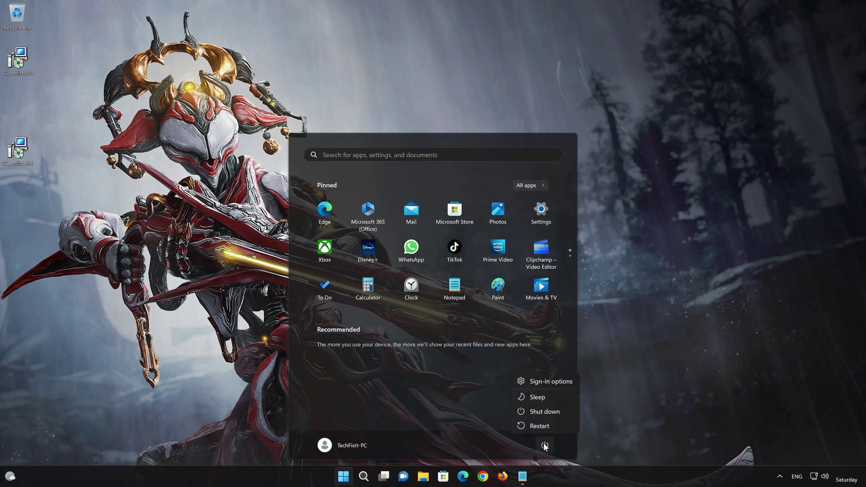
click(547, 424)
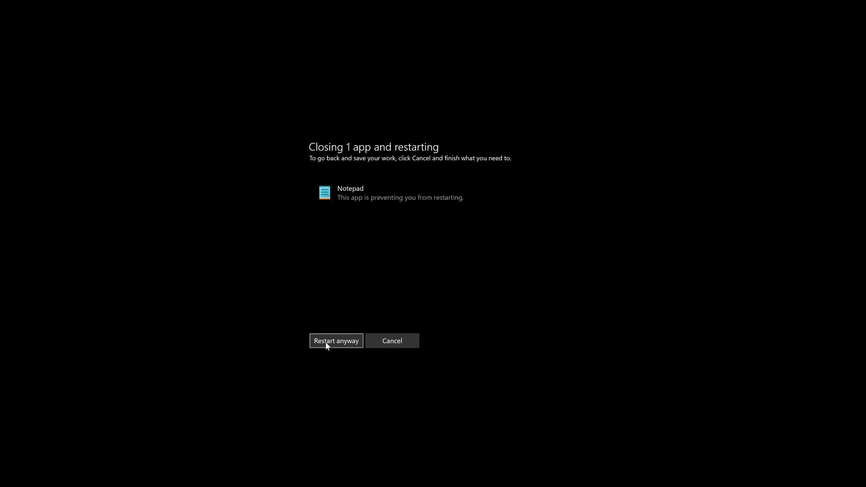
click(325, 342)
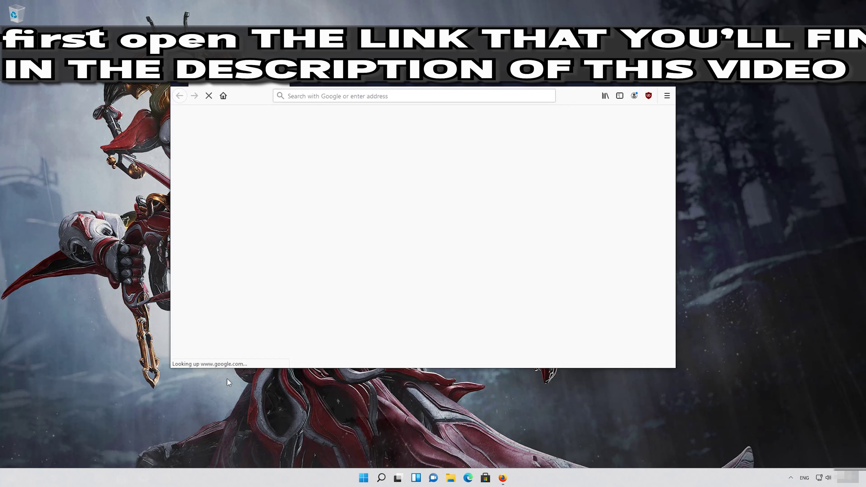
right_click(372, 98)
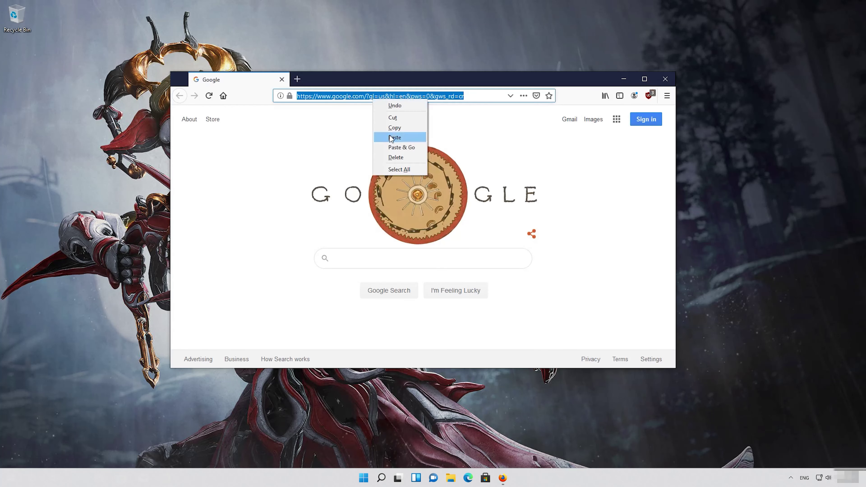
click(395, 147)
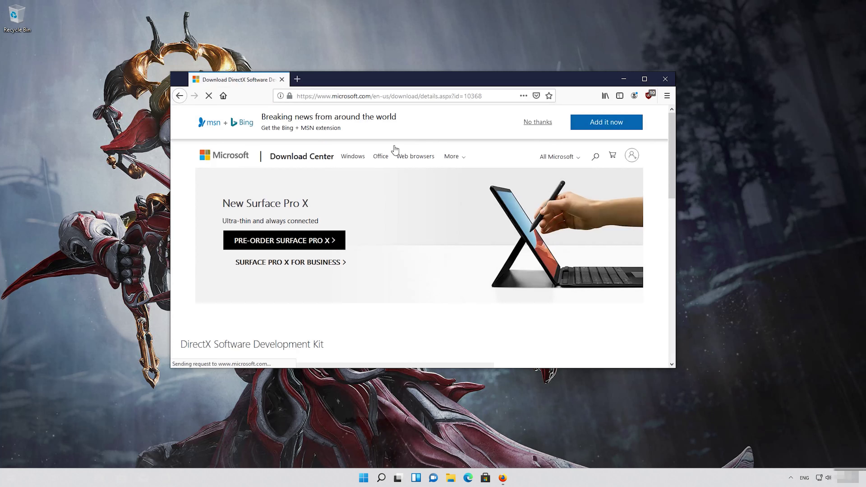
scroll(392, 182, down, 3)
scroll(392, 183, down, 3)
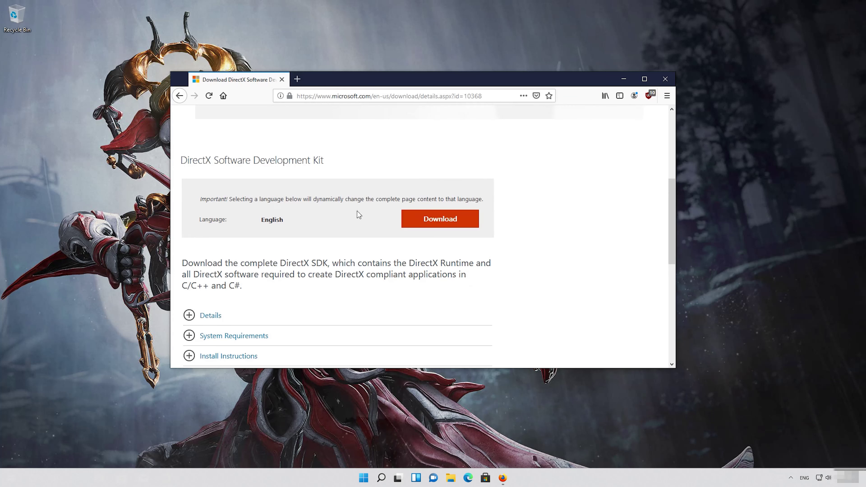
click(445, 224)
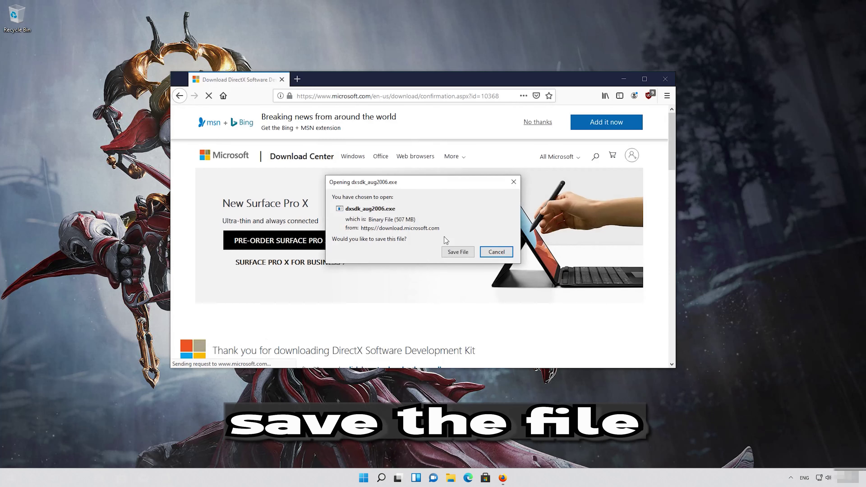
click(458, 252)
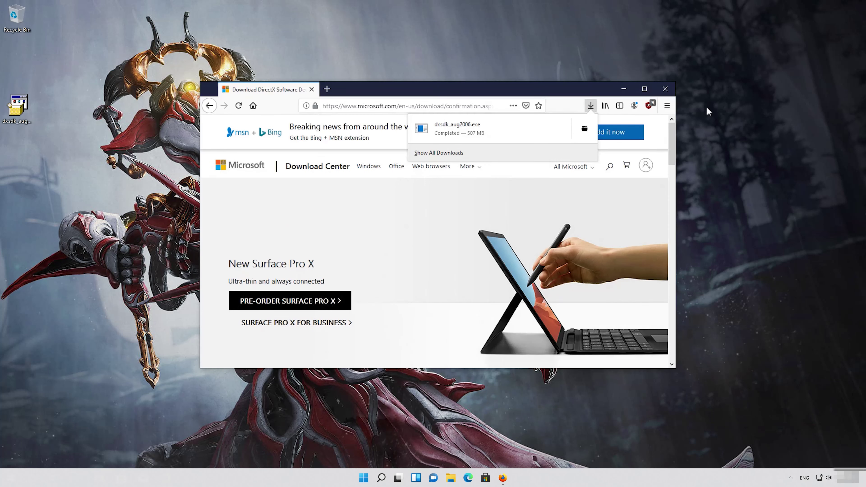
click(674, 92)
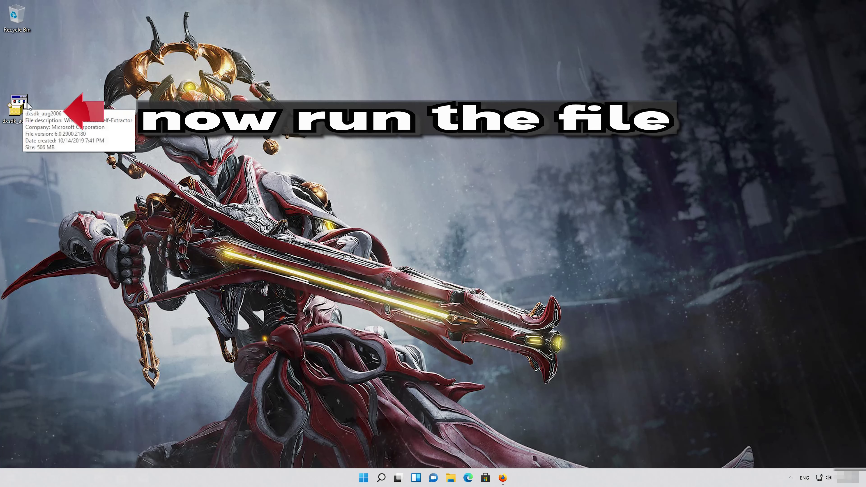
- Run dxsdk_aug2006 from the desktop, accept its license, unzip the files to the default folder, and allow DirectX SDK to make device changes
double_click(20, 111)
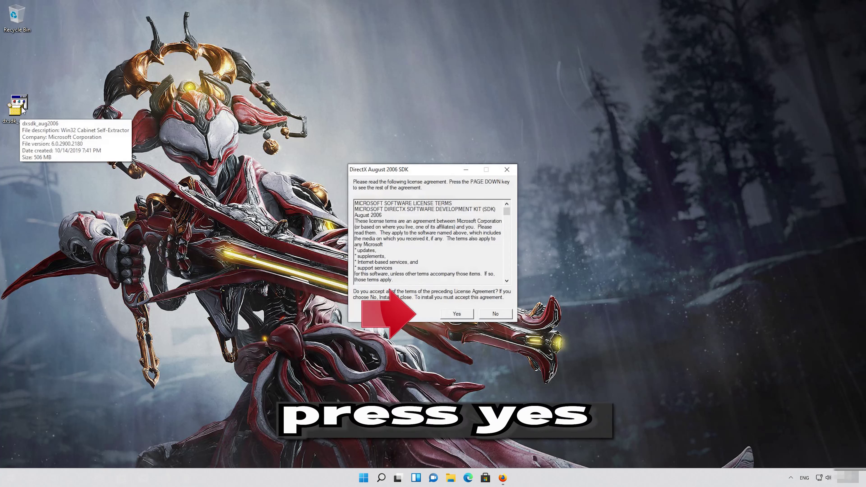
click(457, 314)
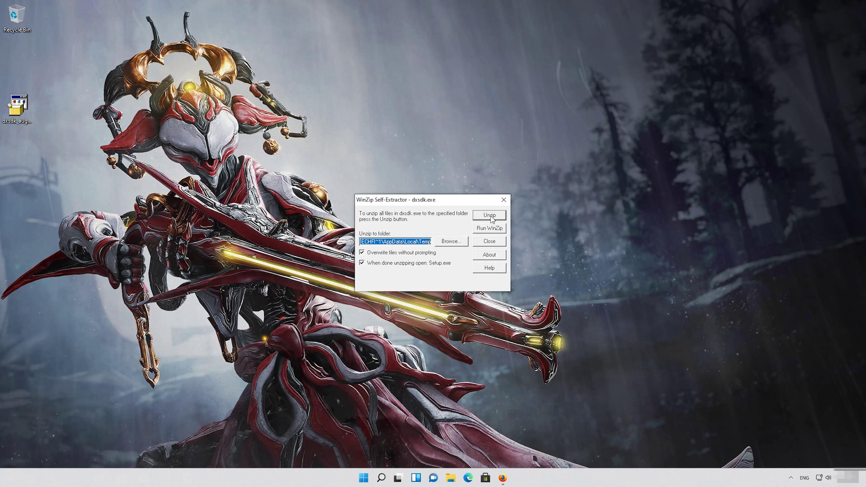
click(490, 216)
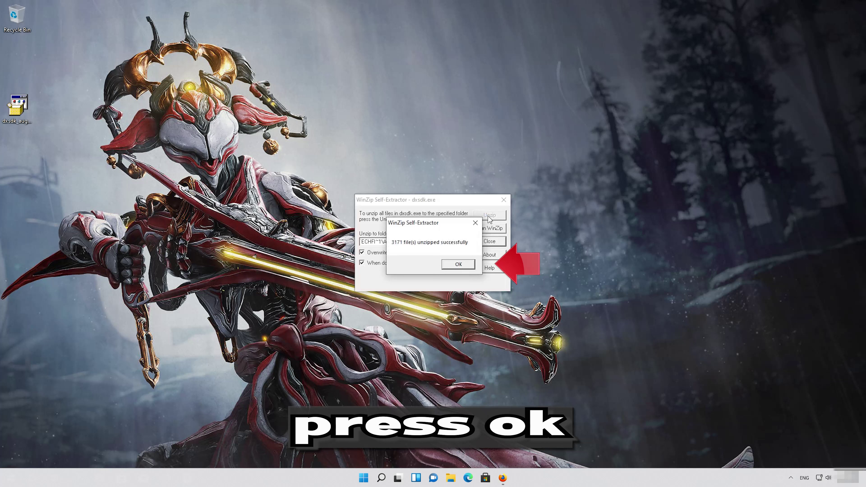
click(458, 264)
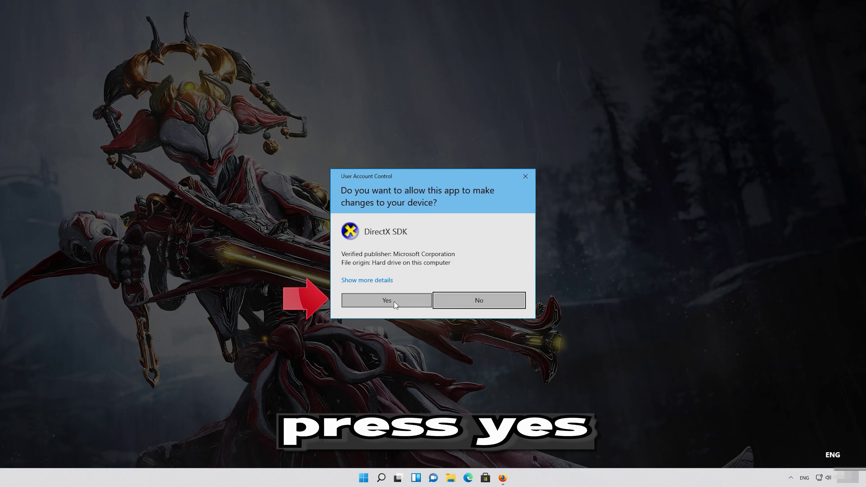
click(387, 300)
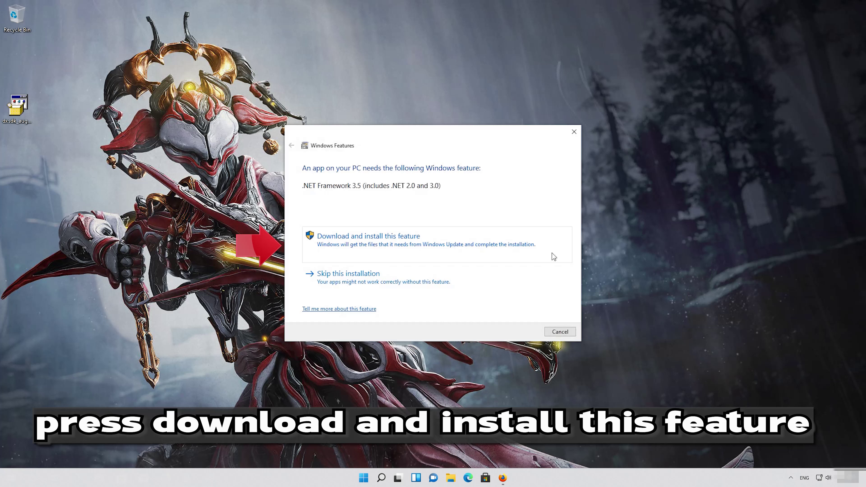
- Download and install the .NET Framework 3.5 feature, and agree to the Microsoft .NET Framework 1.1 license terms
click(323, 249)
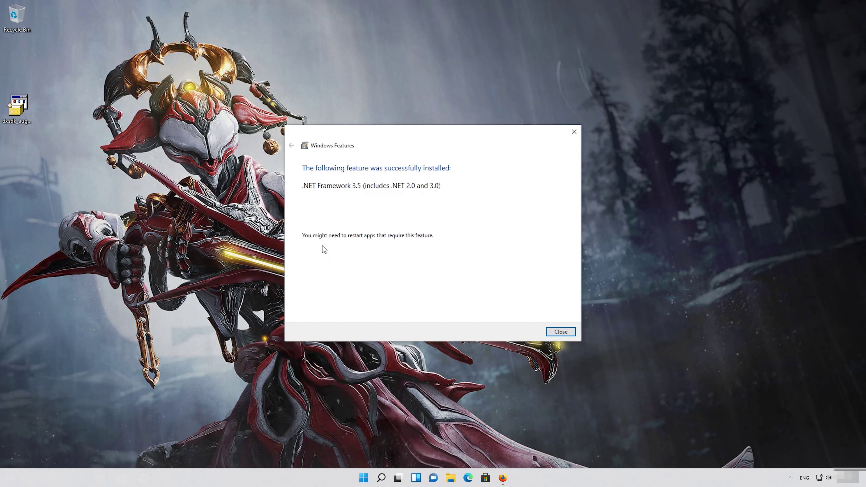
click(565, 333)
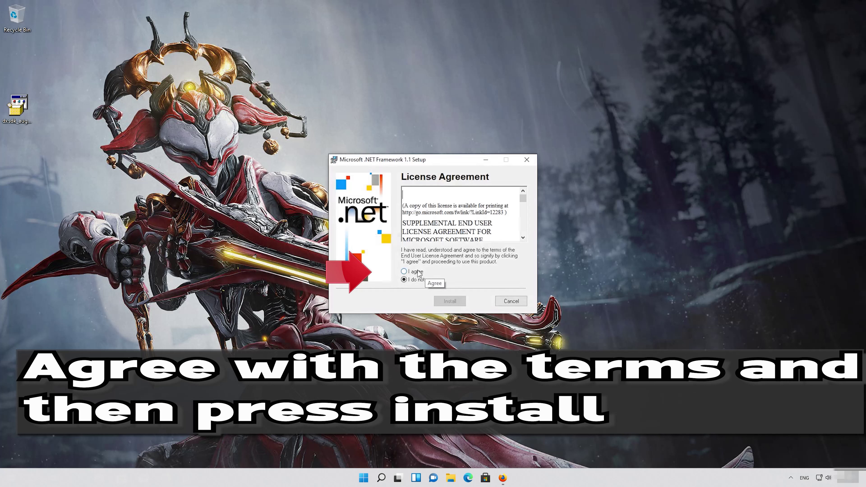
click(405, 272)
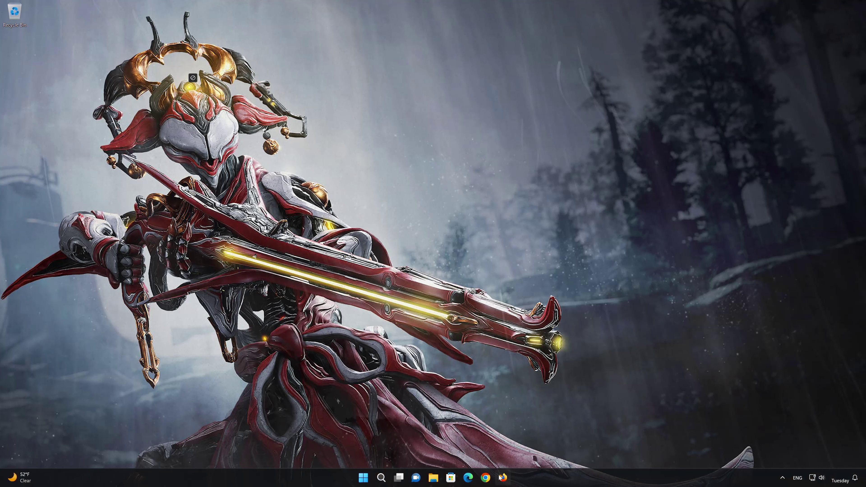
click(502, 477)
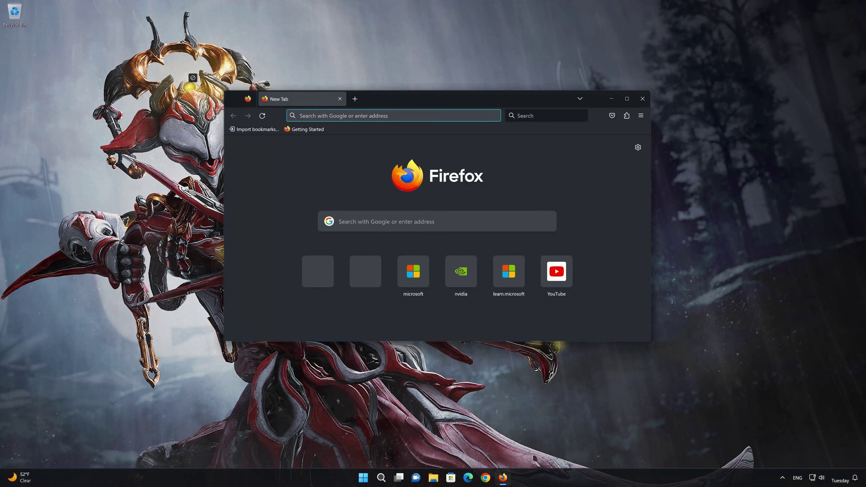
right_click(392, 117)
click(409, 175)
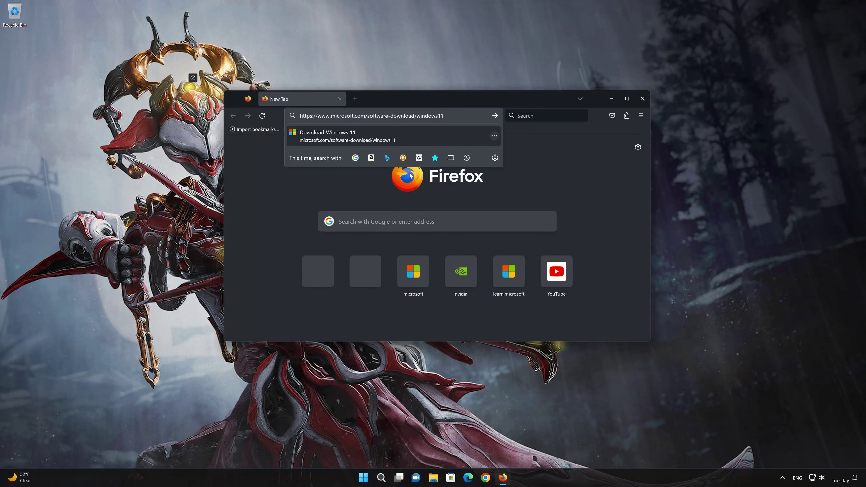
key(Return)
- Download the media creation tool offered under Create Windows 11 Installation Media, and close the browser
scroll(410, 174, down, 1)
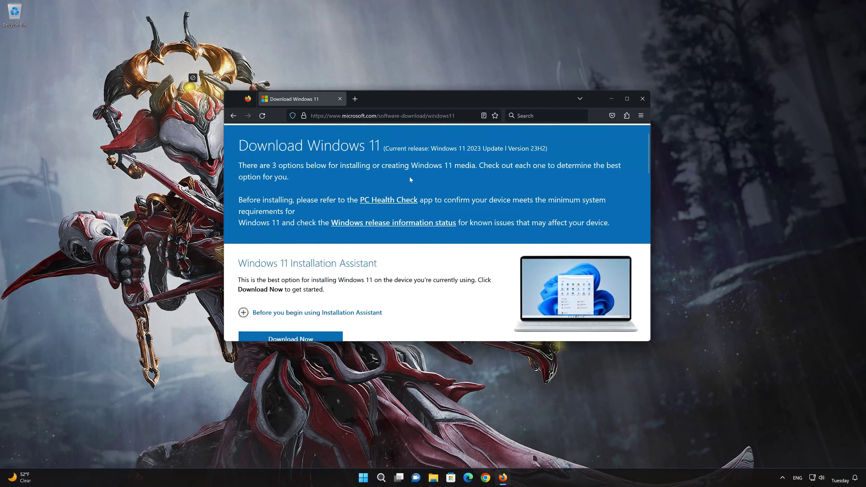
scroll(410, 179, down, 3)
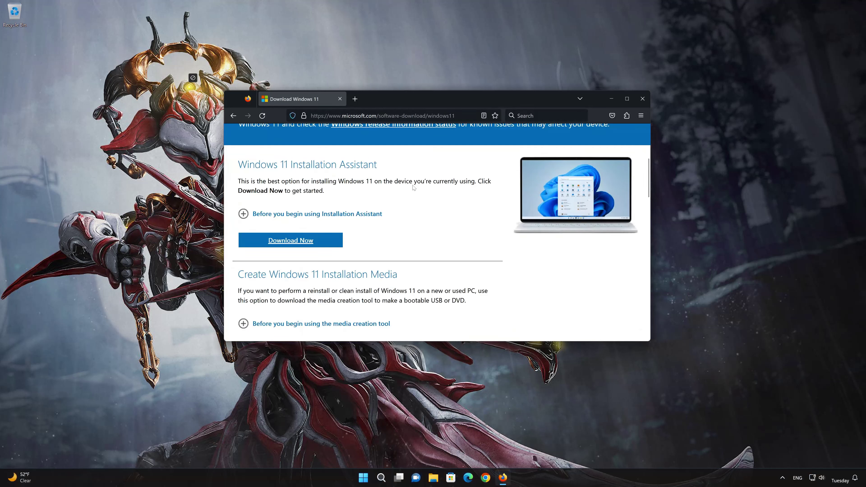
scroll(414, 188, down, 4)
scroll(413, 187, up, 1)
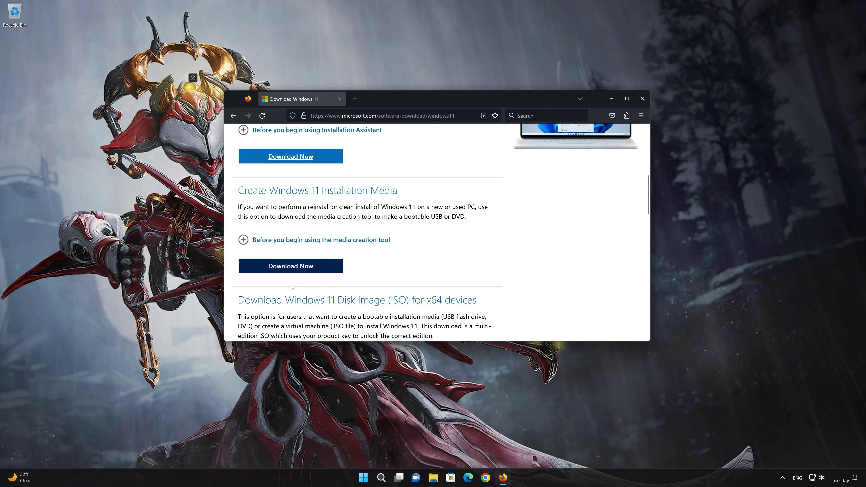
click(300, 269)
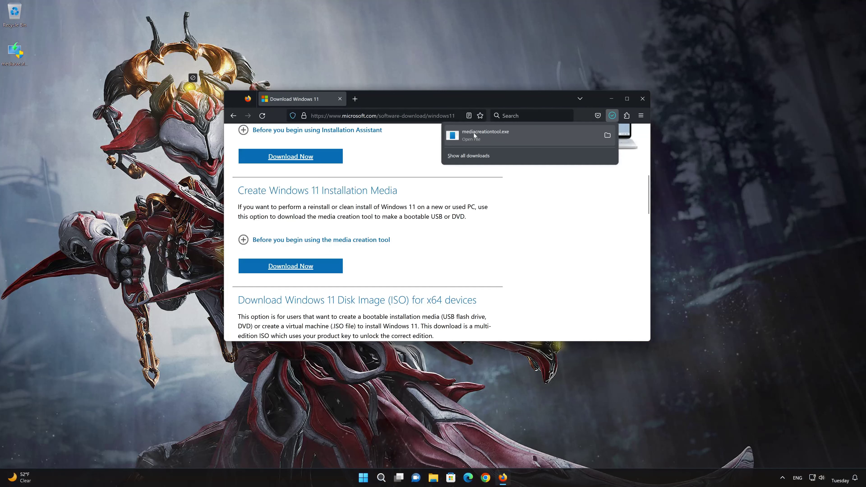
click(642, 100)
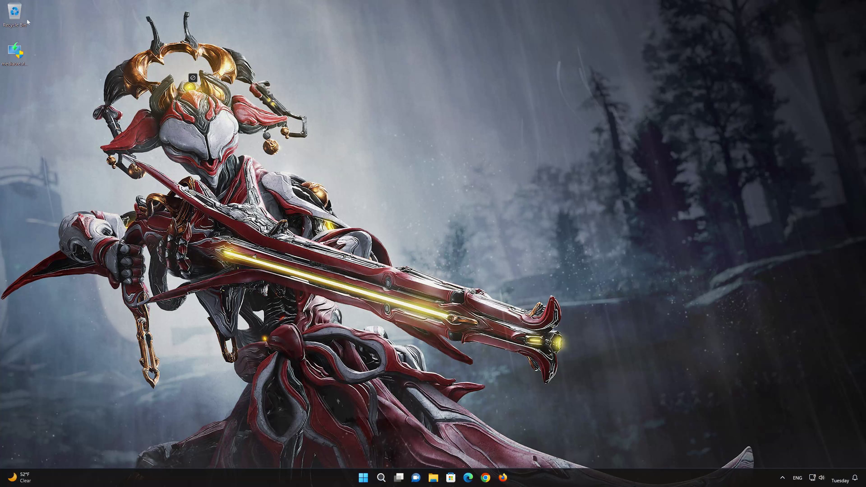
- Run the media creation tool from the desktop, allow device changes, and continue with the recommended language and edition
double_click(19, 58)
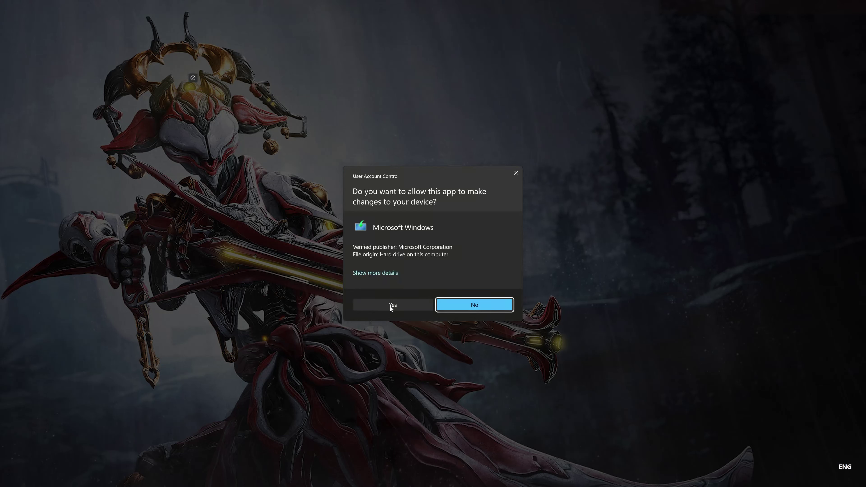
click(395, 309)
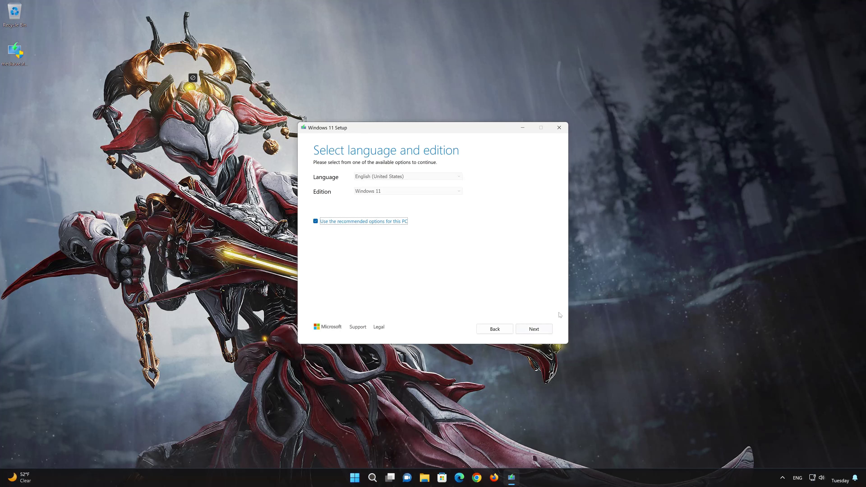
click(542, 332)
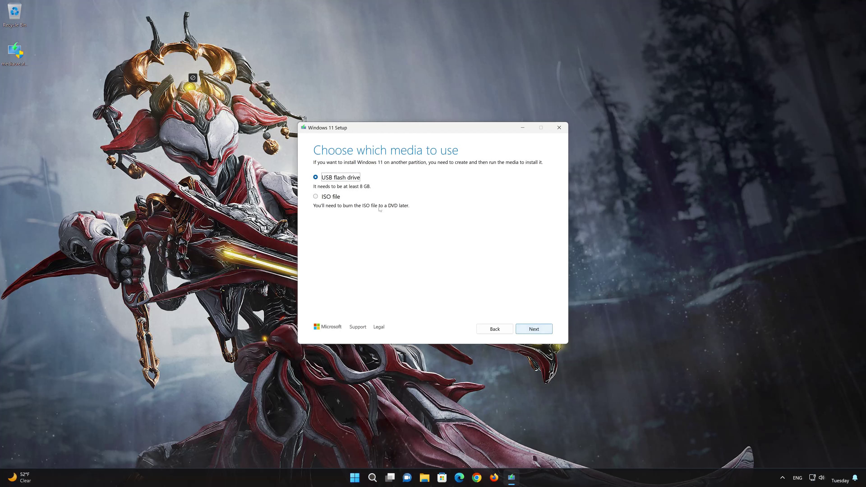
- Choose ISO file as the media and save it to the Desktop as Windows11
click(316, 198)
click(541, 329)
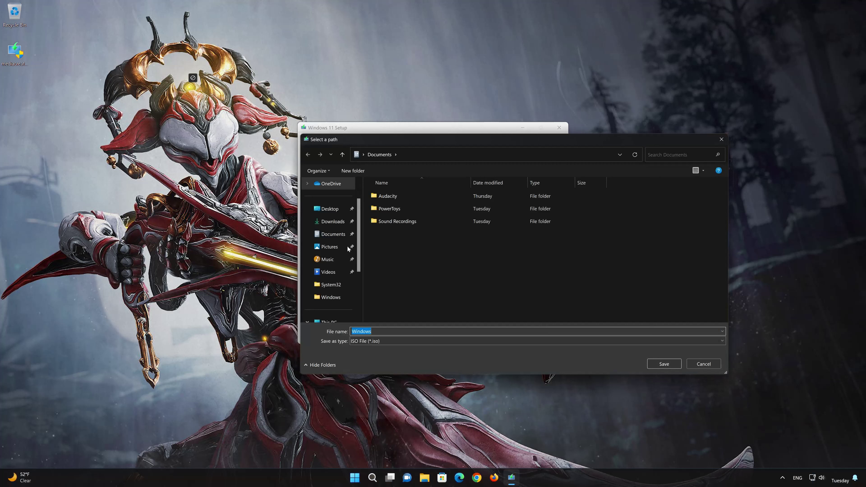
click(317, 211)
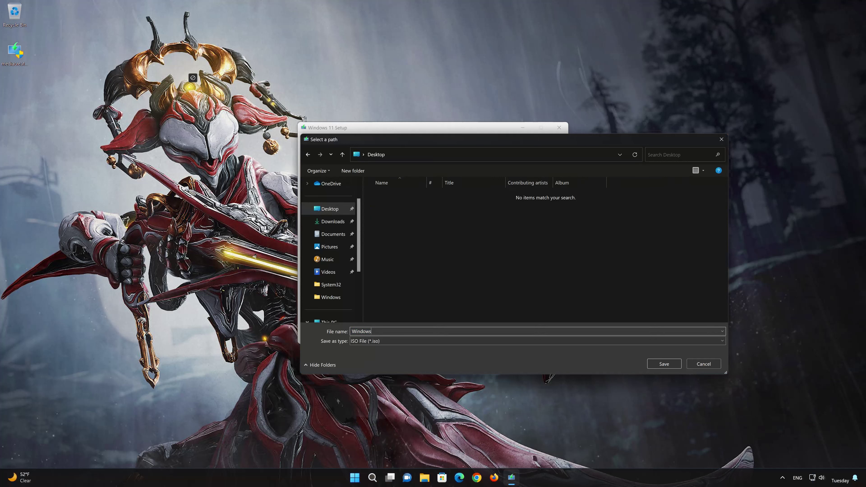
text(11)
click(670, 363)
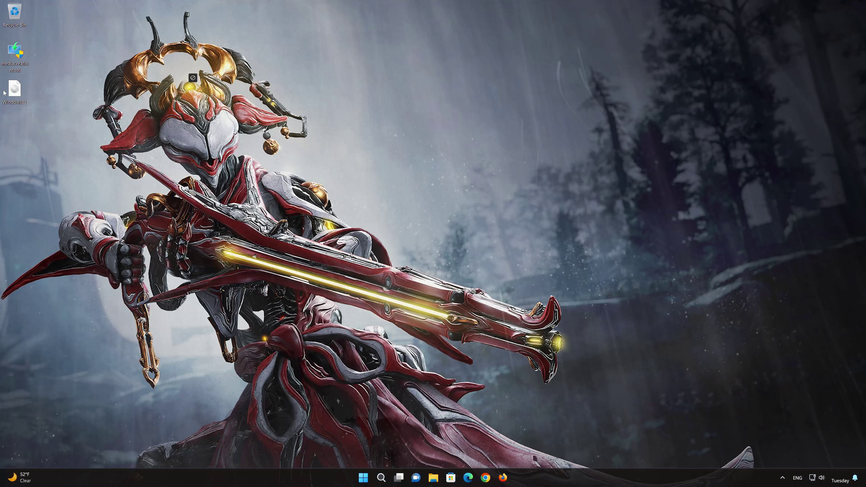
- Mount the Windows11 ISO from the desktop, run its setup application with device changes allowed, and close the drive's folder window
double_click(14, 92)
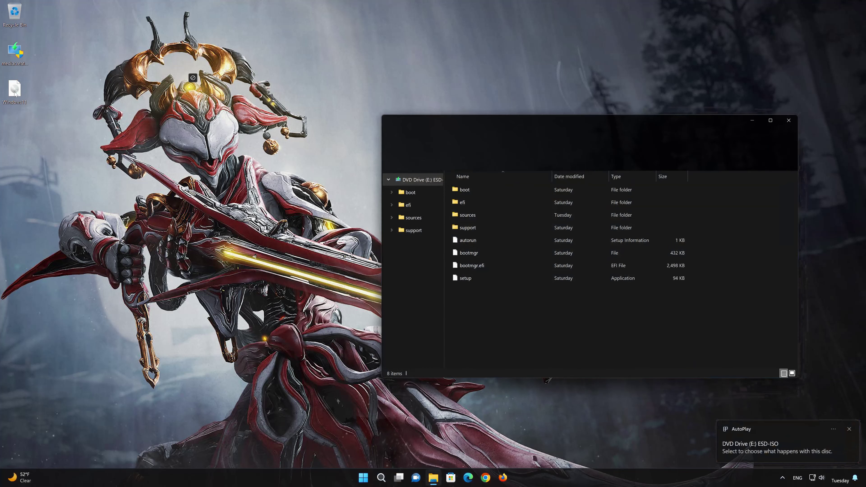
drag(506, 122, 437, 99)
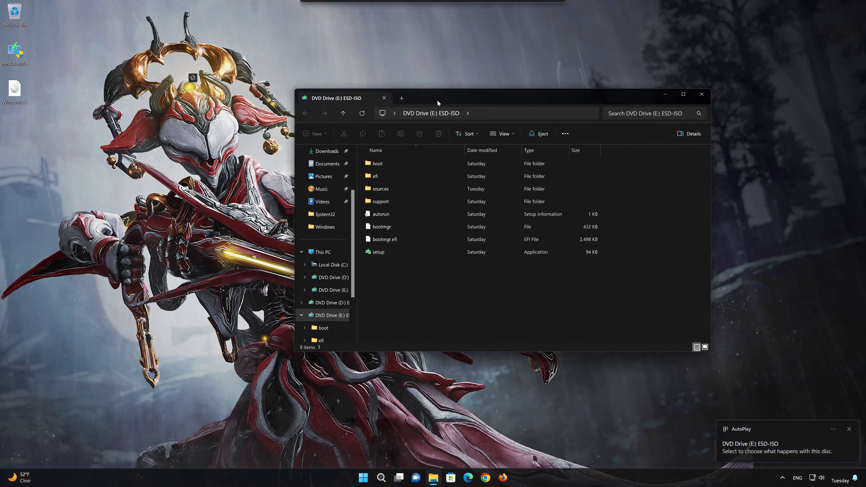
double_click(385, 252)
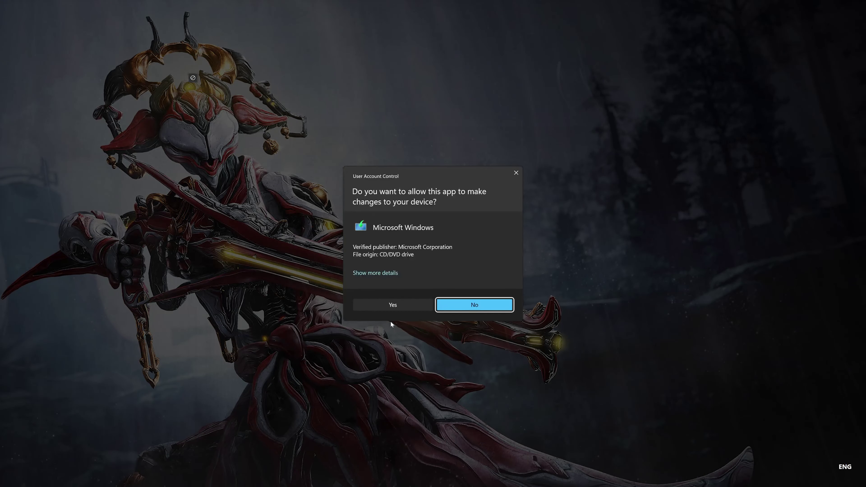
click(392, 305)
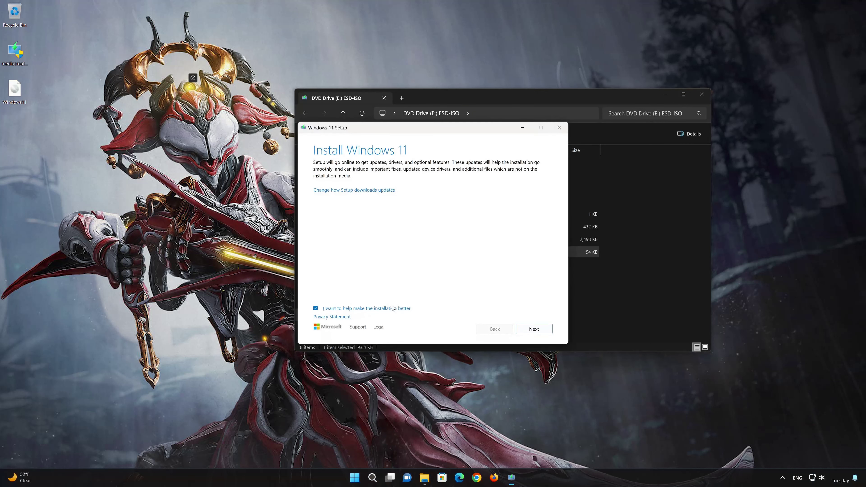
click(701, 94)
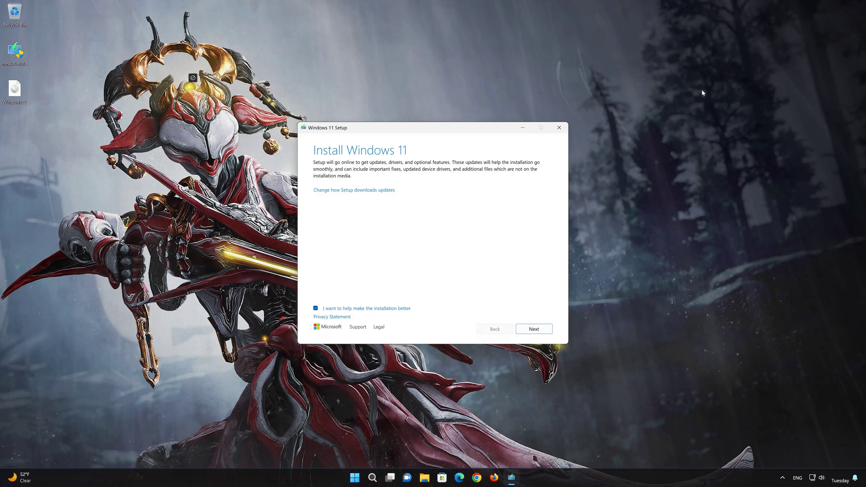
- Proceed through Windows 11 Setup and start installing Windows 11 Pro, keeping personal files and apps
click(534, 332)
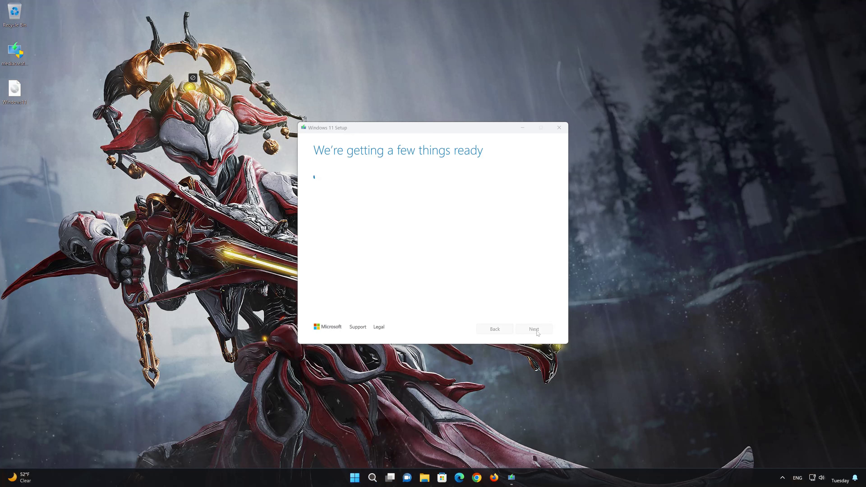
click(536, 329)
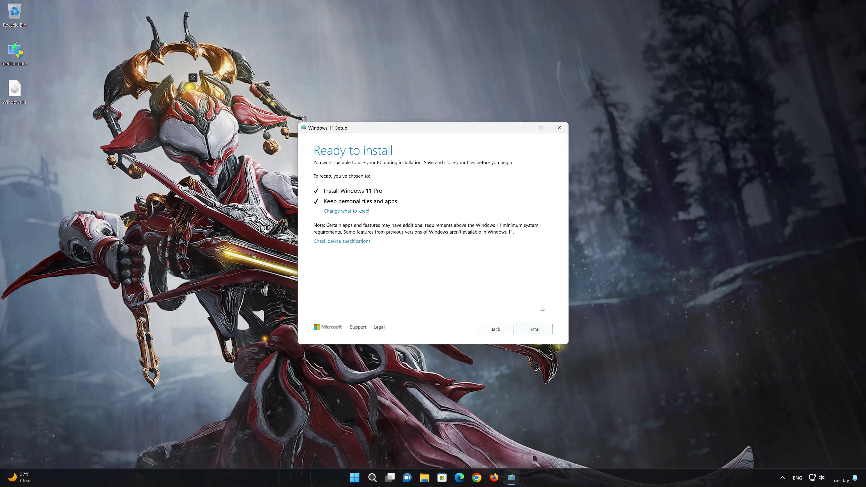
click(528, 329)
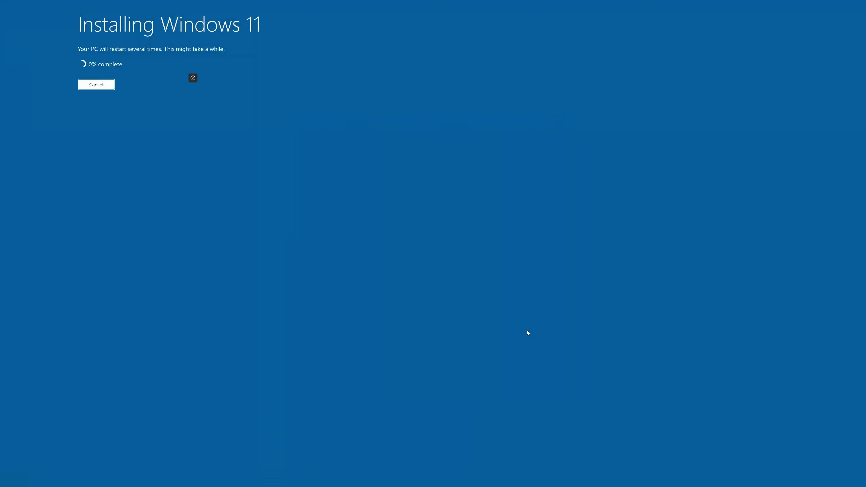